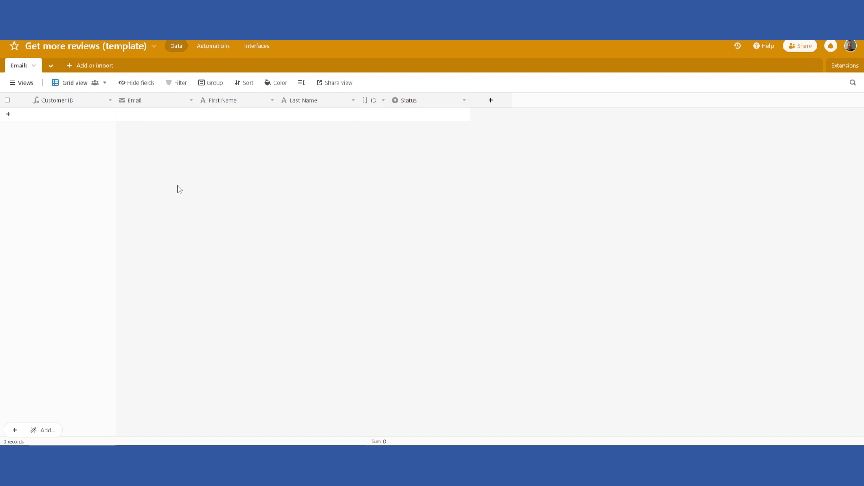
Add a new Emails record with the customer's email address, first name and last name.
left_click(8, 114)
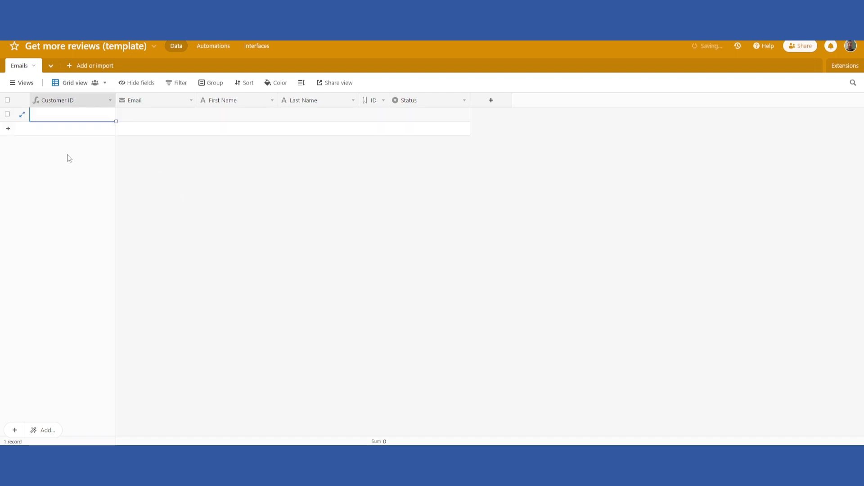
left_click(144, 116)
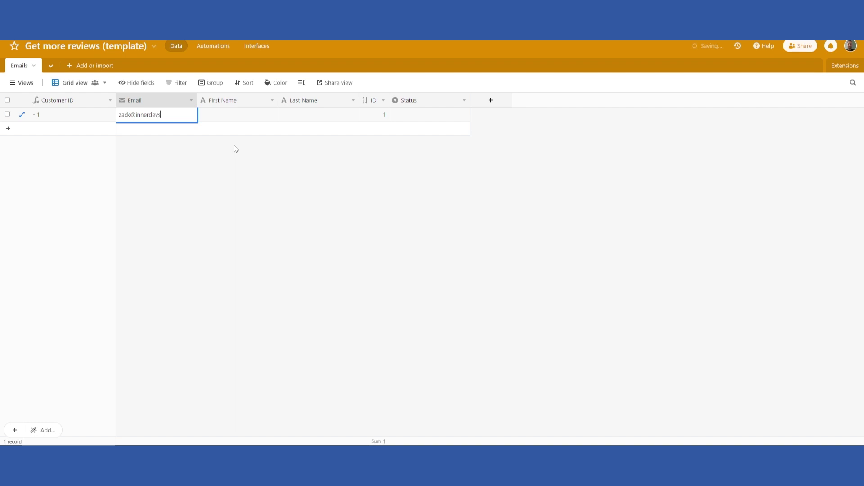
key("Tab")
key("Tab")
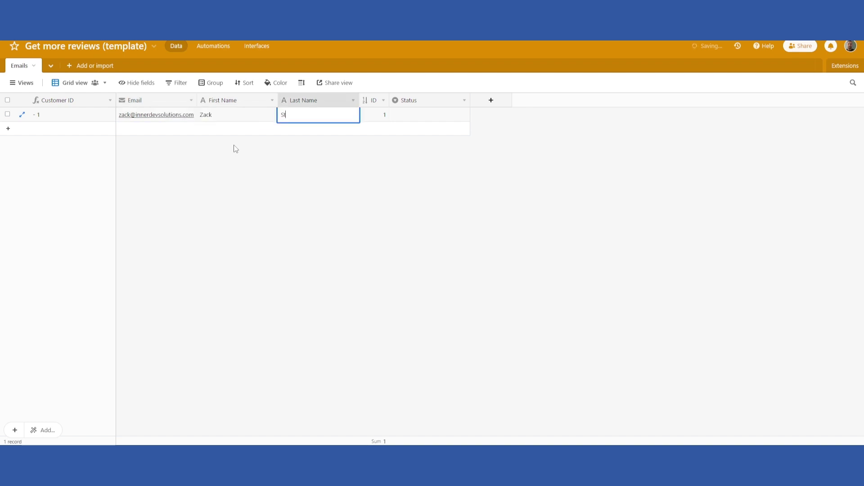
key("Tab")
Widen the Email column so the full address is visible.
left_click(234, 200)
left_click_drag(197, 103, 200, 102)
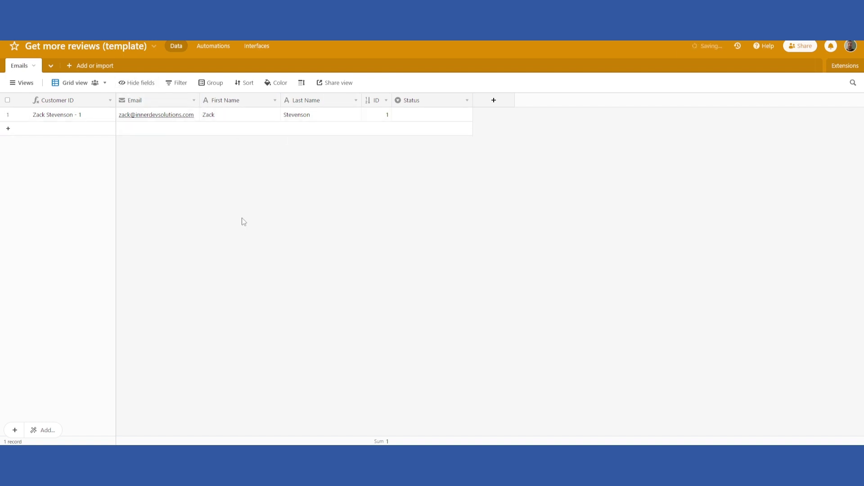
left_click_drag(198, 102, 200, 102)
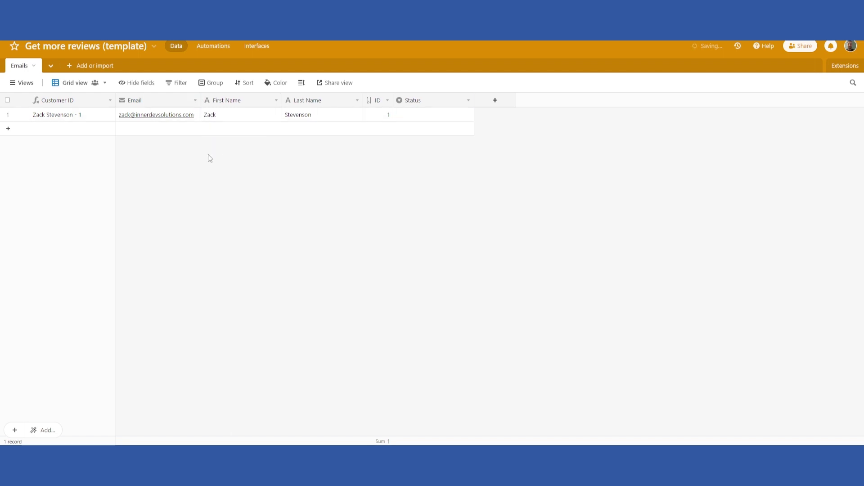
Create an automation from the Automations view and name it 'Send review request'.
left_click(218, 47)
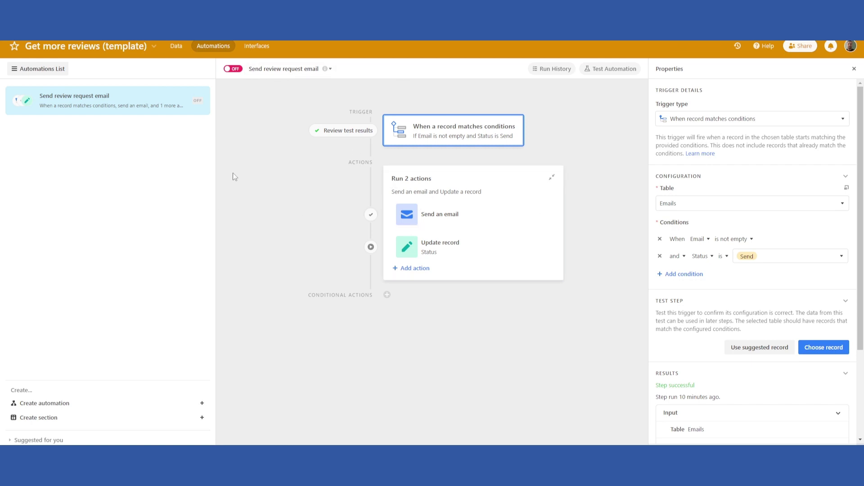
left_click(45, 403)
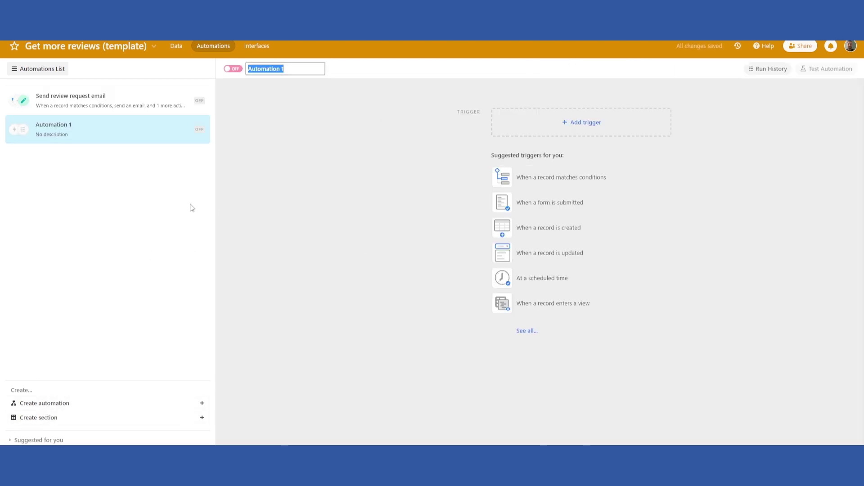
type("Send review request")
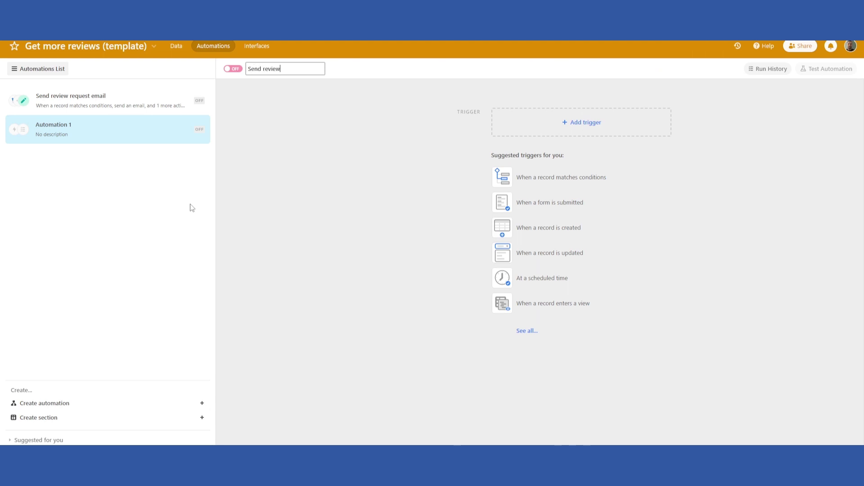
key("Return")
Set the trigger to 'When record matches conditions' on the Emails table.
left_click(652, 120)
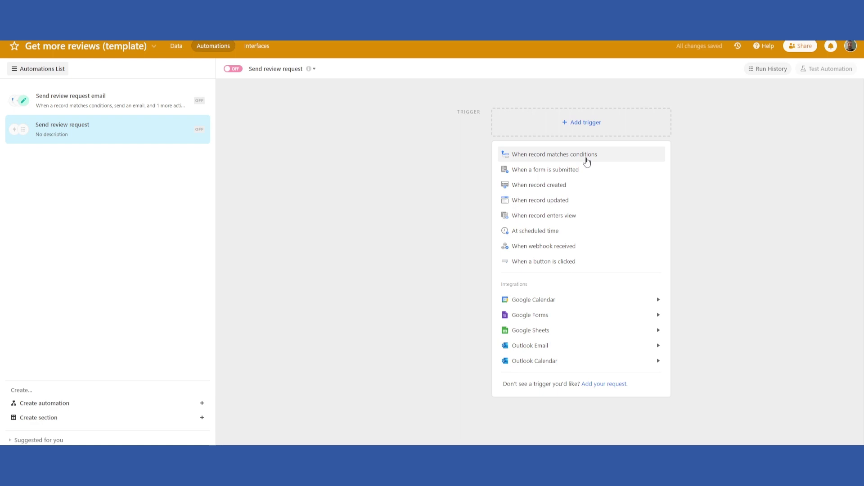
left_click(585, 156)
left_click(692, 206)
left_click(673, 236)
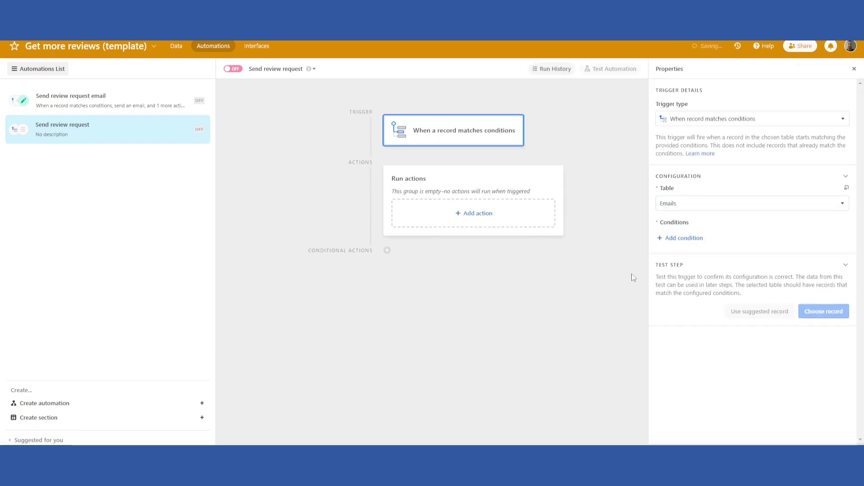
Add the trigger condition Email is not empty.
left_click(683, 238)
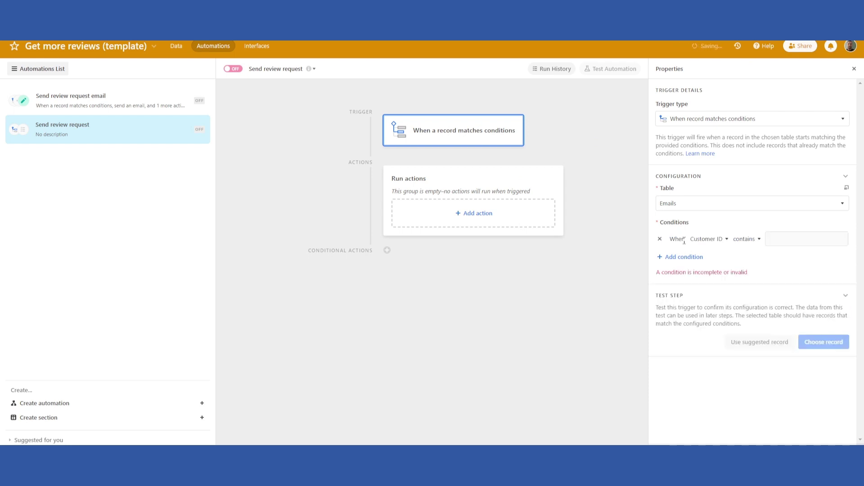
left_click(708, 243)
left_click(707, 283)
left_click(726, 239)
left_click(752, 344)
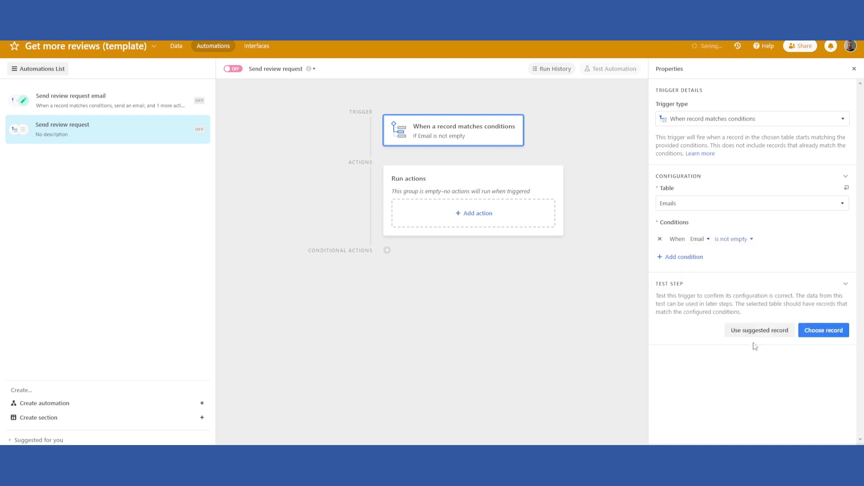
Add a second trigger condition: Status is Send.
left_click(675, 258)
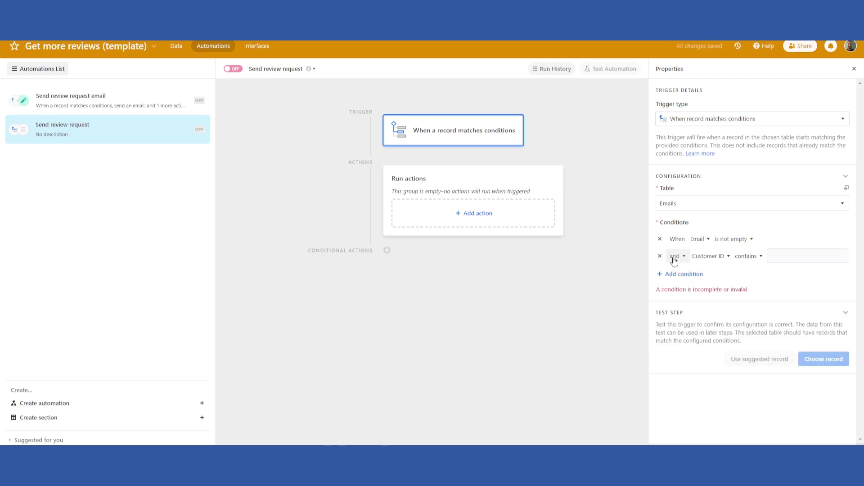
left_click(707, 256)
left_click(706, 361)
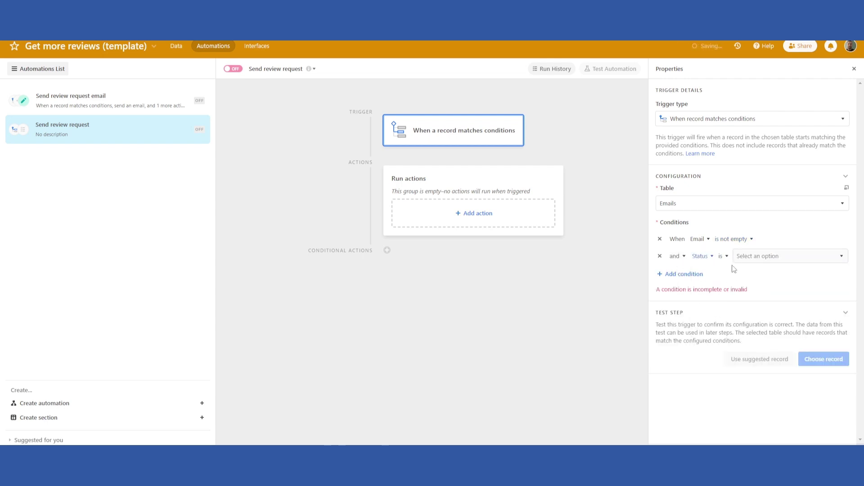
left_click(742, 256)
left_click(754, 285)
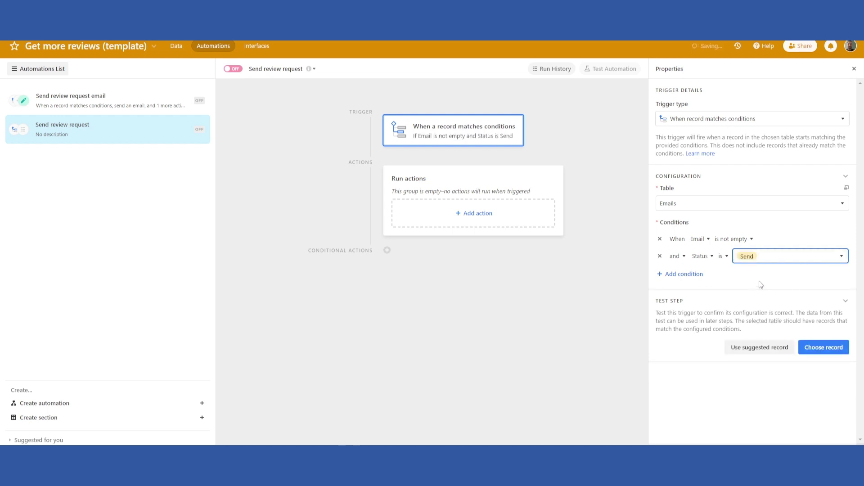
Check the customer record's Status options in the Emails table without changing them.
left_click(179, 47)
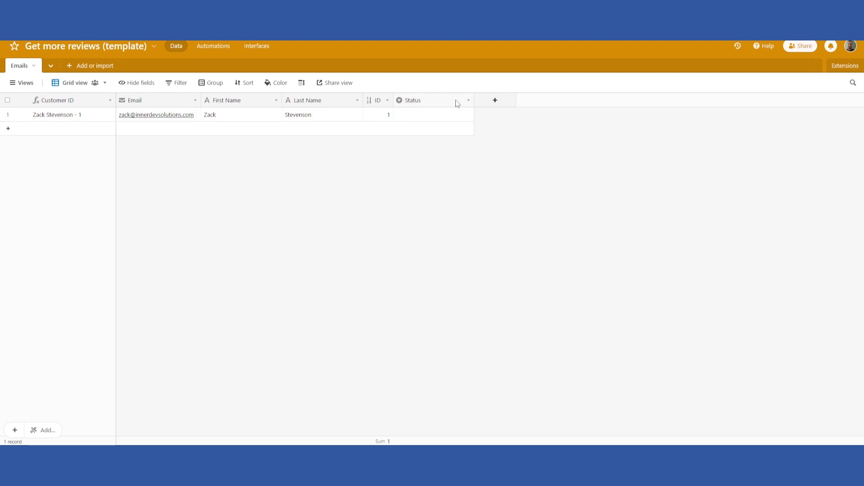
left_click(448, 116)
left_click(444, 118)
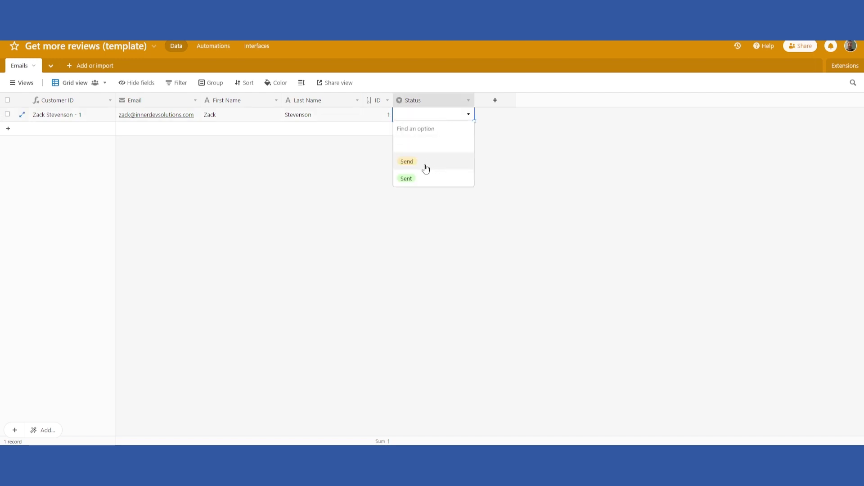
left_click(224, 218)
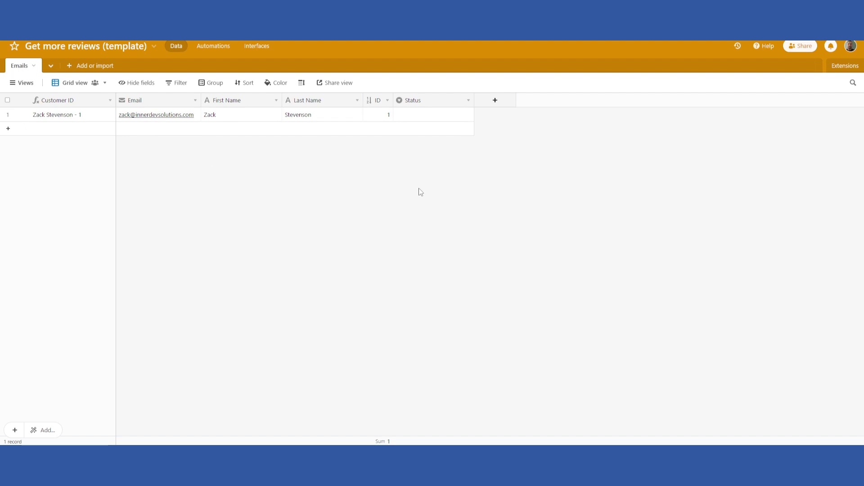
Reopen the Send review request automation and search for a test record, finding none matching.
left_click(204, 48)
left_click(162, 130)
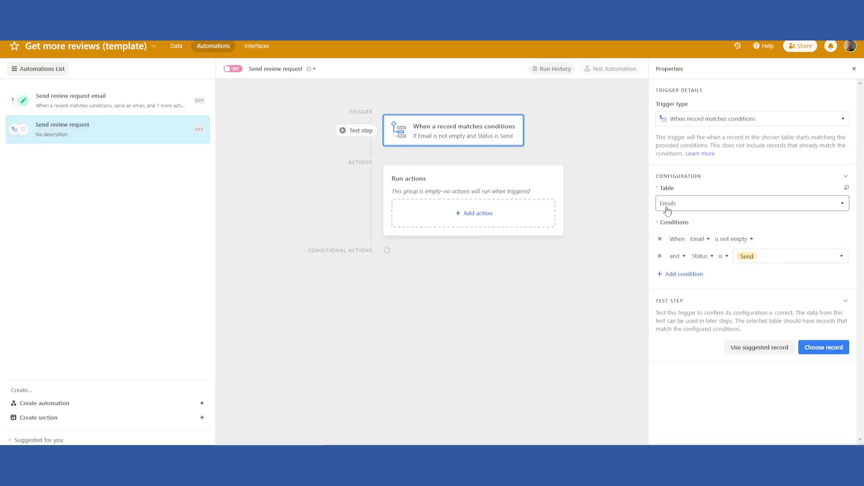
left_click(820, 352)
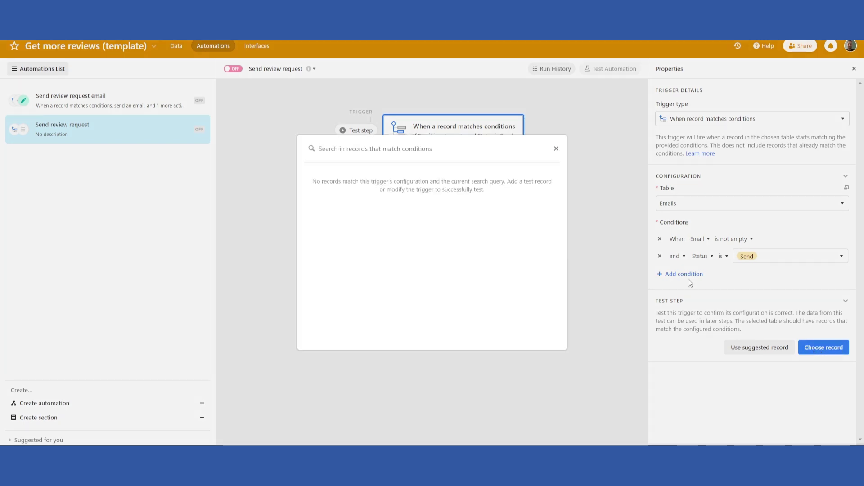
left_click(556, 148)
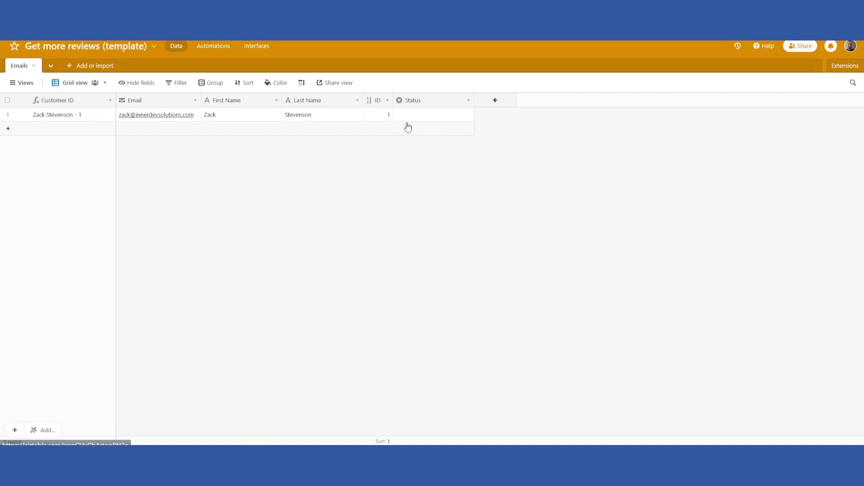
Set the customer record's Status to Send.
left_click(411, 114)
left_click(411, 114)
left_click(424, 173)
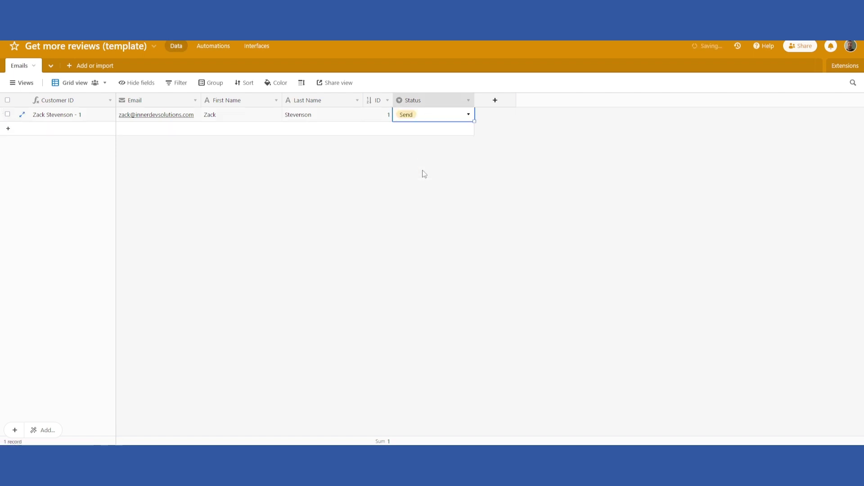
Test the trigger using the now-matching customer record.
left_click(220, 48)
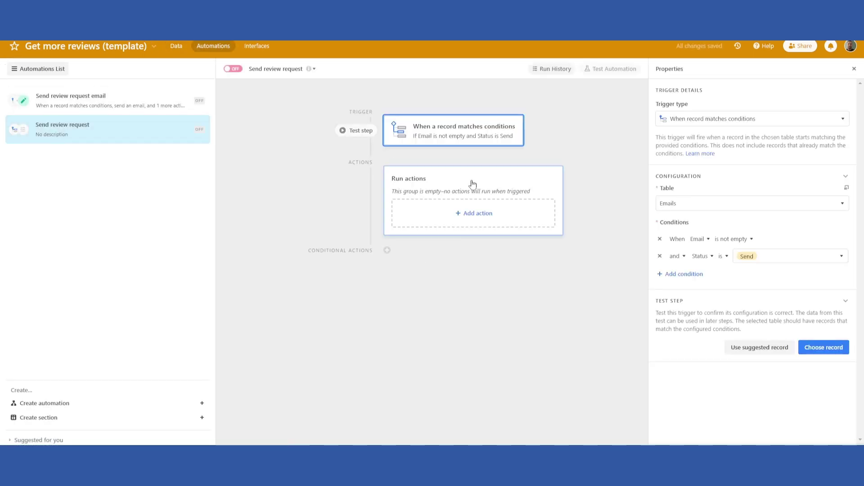
left_click(832, 349)
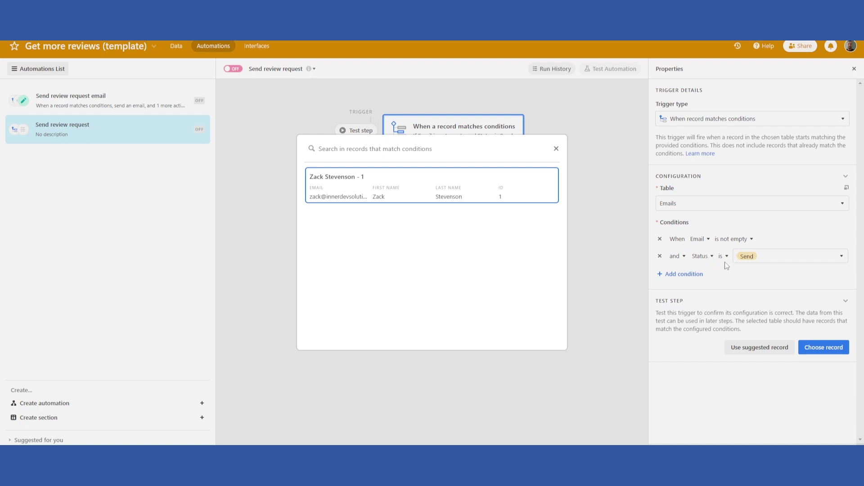
left_click(436, 194)
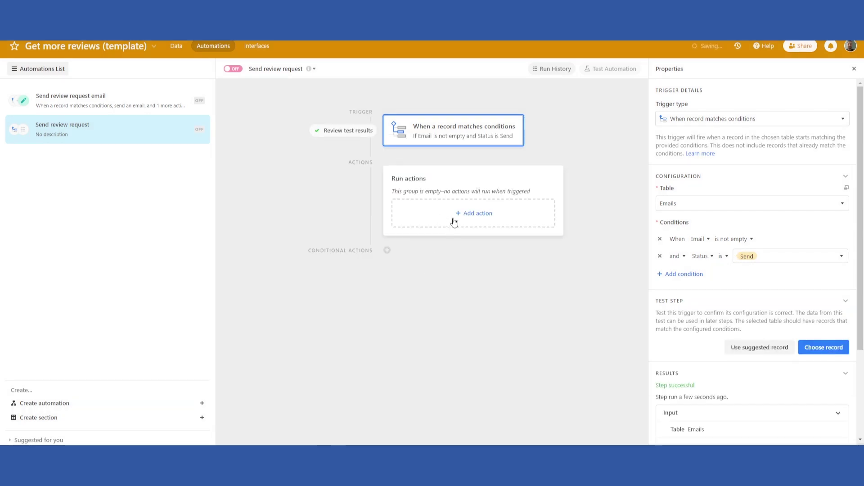
Browse the actions and integrations available under Run actions.
left_click(454, 222)
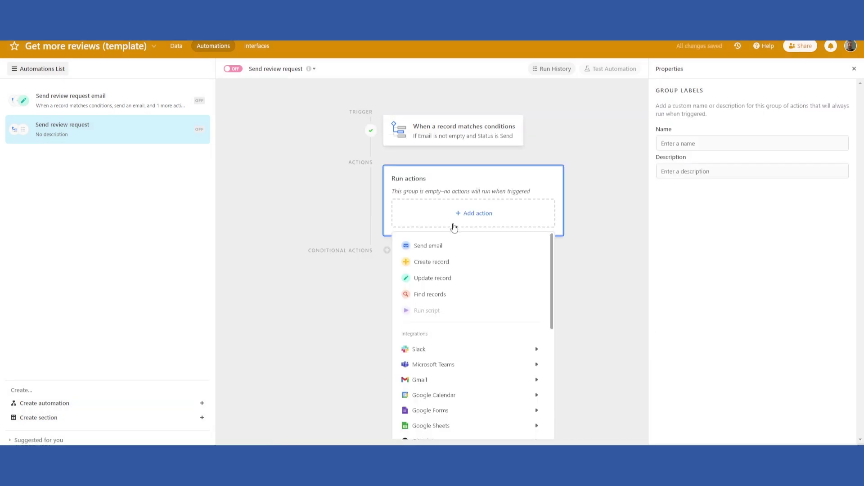
scroll(429, 251, "down", 4)
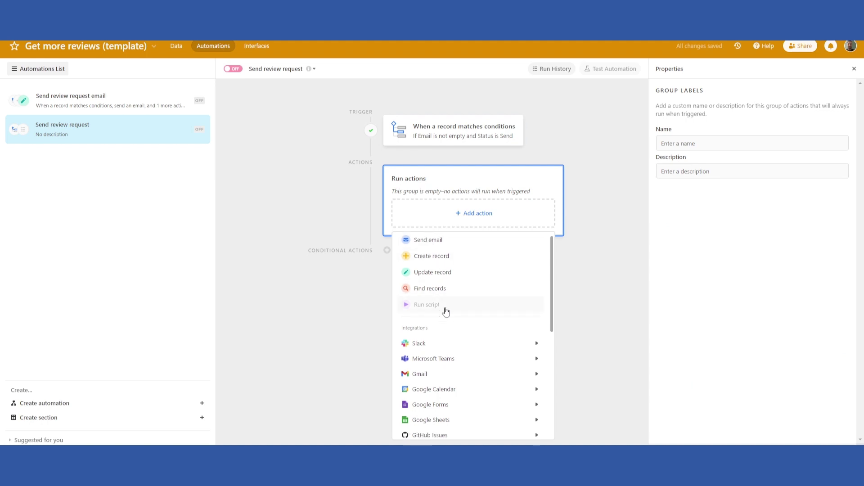
mouse_move(418, 285)
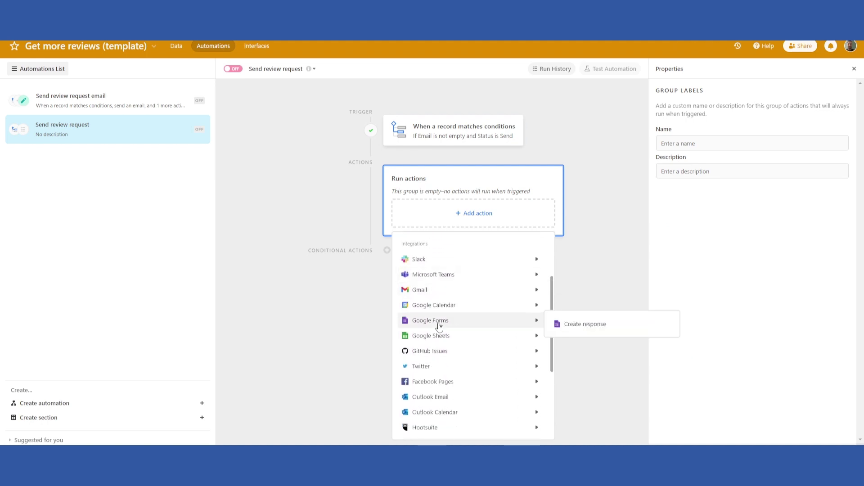
scroll(446, 347, "down", 2)
scroll(438, 267, "up", 2)
mouse_move(461, 297)
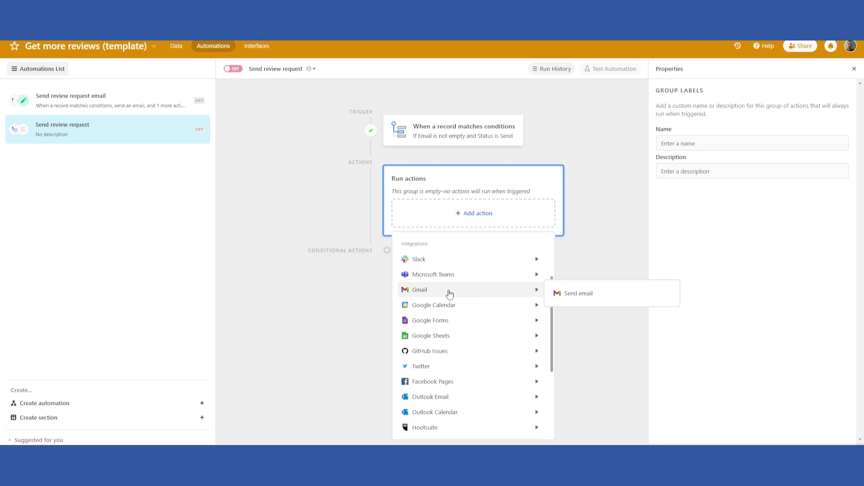
mouse_move(447, 368)
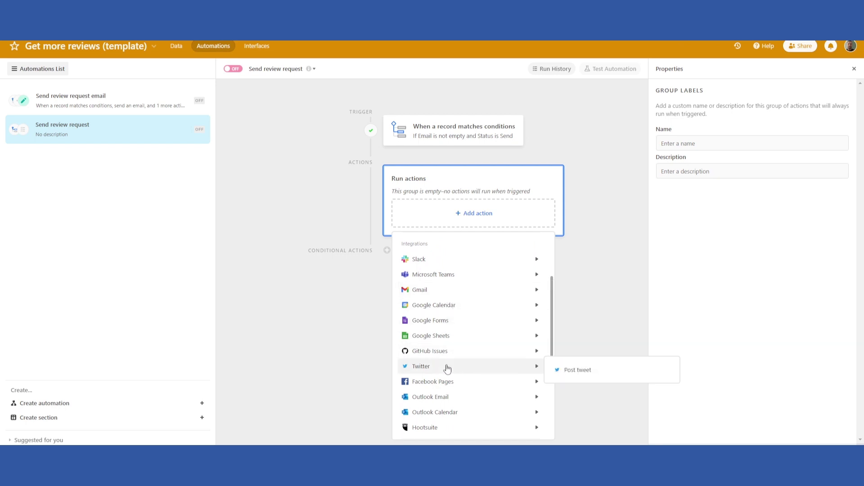
scroll(449, 367, "down", 2)
scroll(449, 367, "up", 4)
mouse_move(450, 318)
scroll(449, 315, "up", 2)
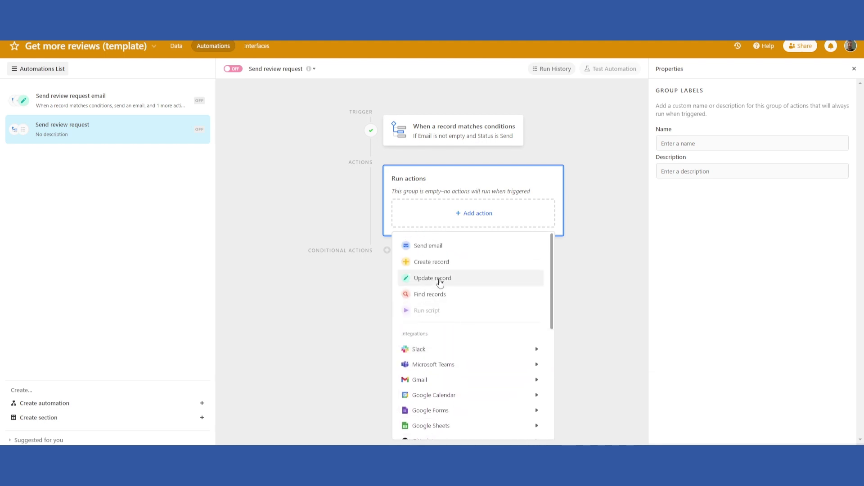
Add a Send email action whose To field uses the trigger record's Email field.
left_click(421, 251)
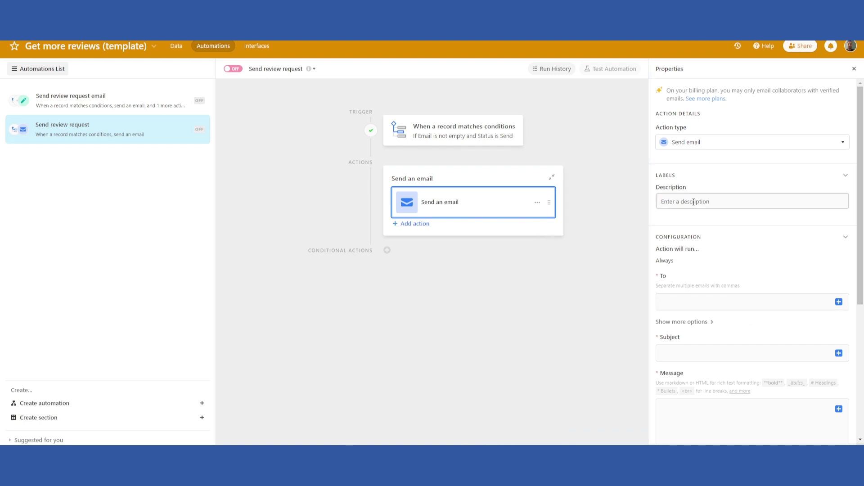
left_click(693, 302)
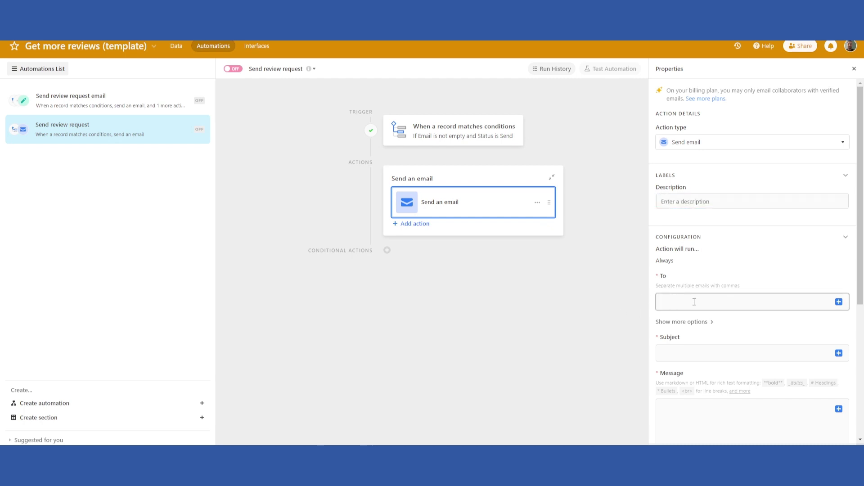
left_click(839, 303)
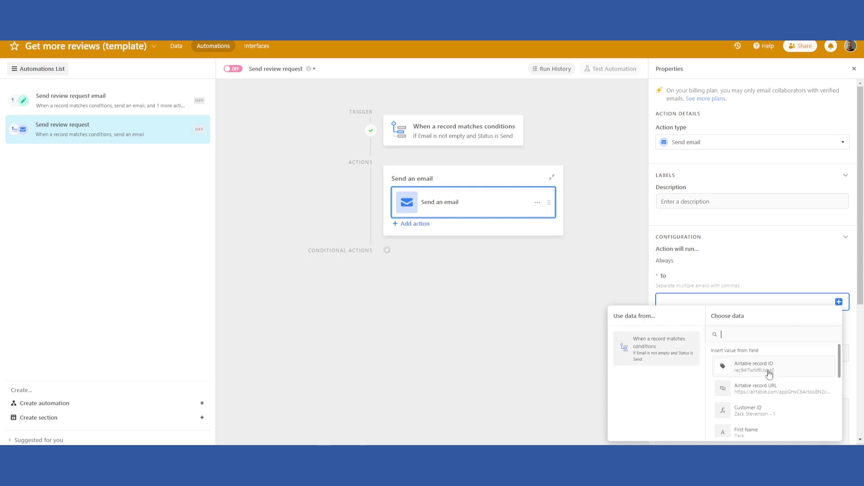
scroll(769, 374, "down", 3)
left_click(749, 390)
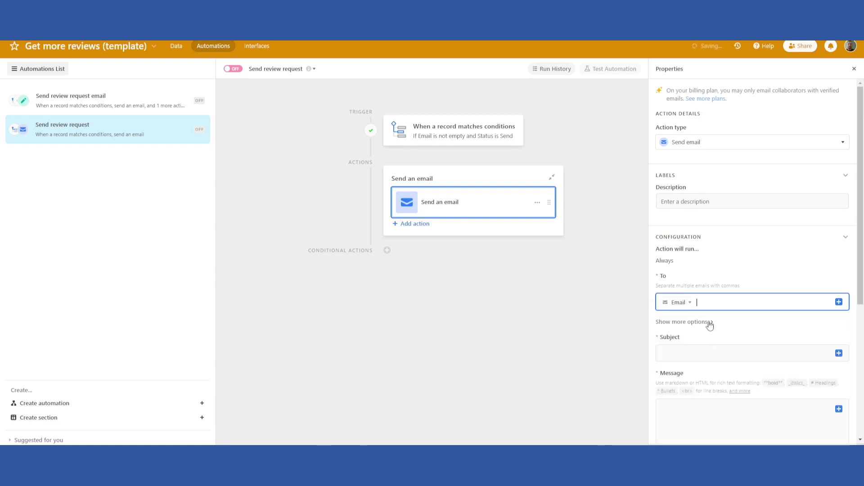
Enter the email subject 'How are you liking your new product?'.
left_click(166, 47)
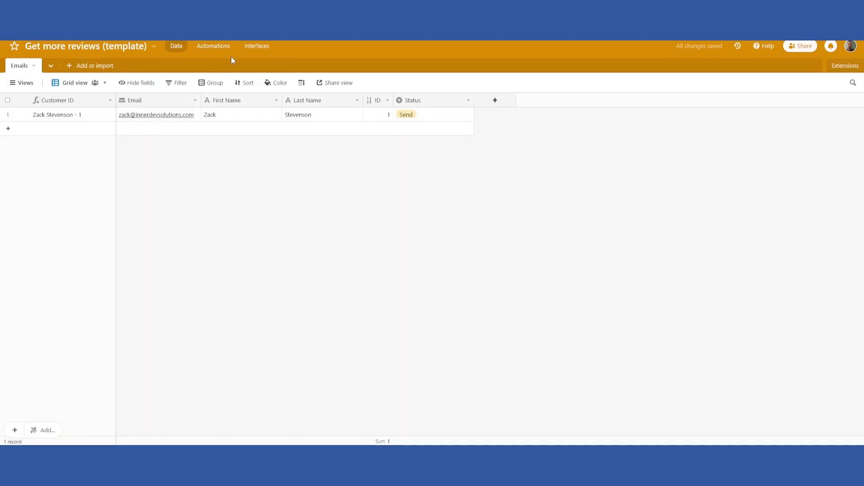
left_click(219, 46)
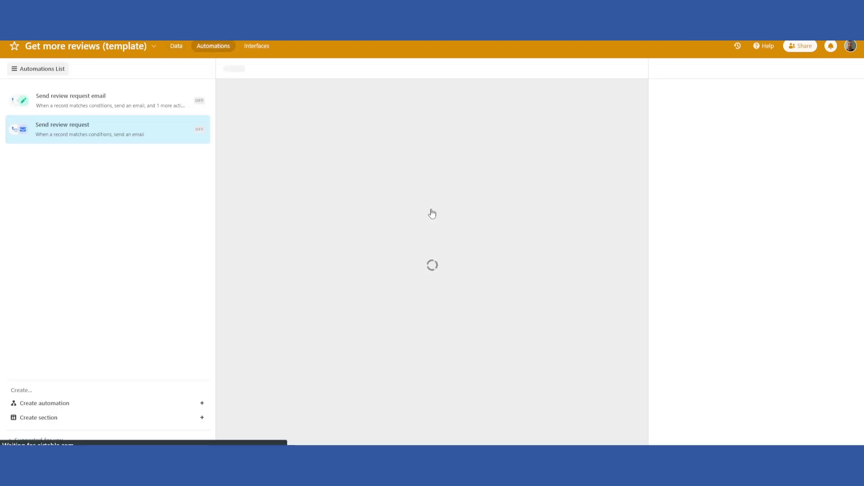
left_click(709, 355)
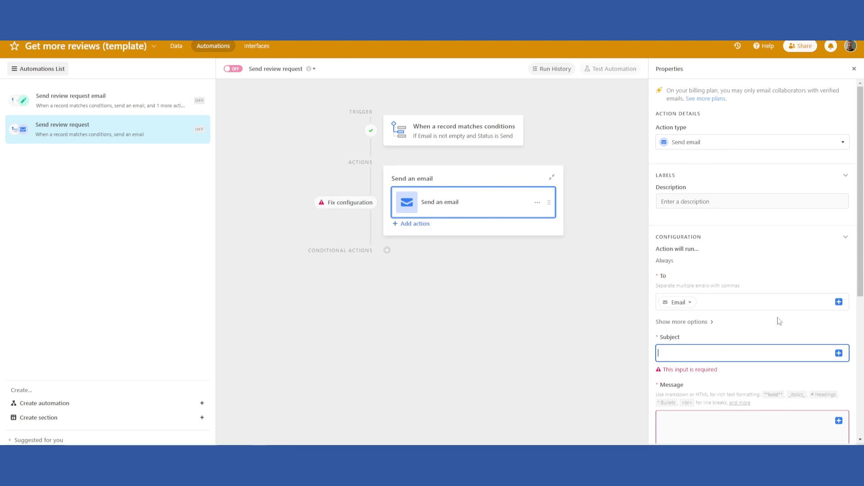
type("How are you liking your new product?")
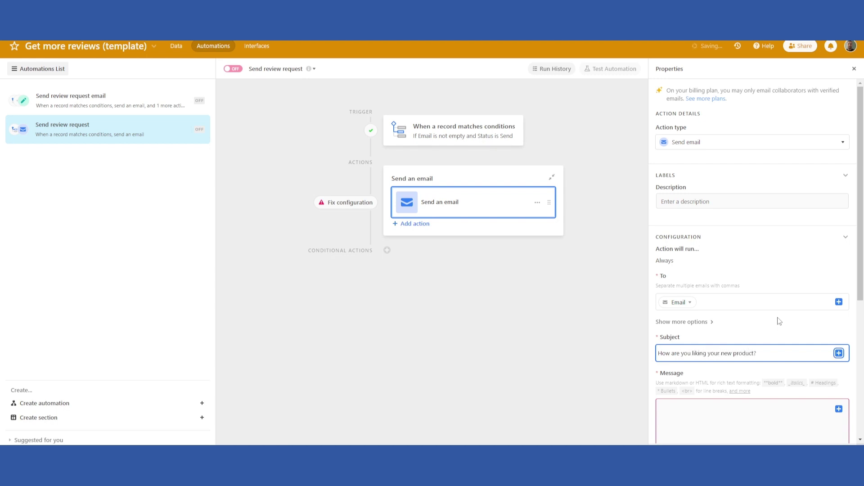
scroll(742, 270, "down", 5)
scroll(706, 208, "up", 1)
Write the message greeting the First Name field, requesting a Google review, signed '[Your Name]'.
left_click(718, 238)
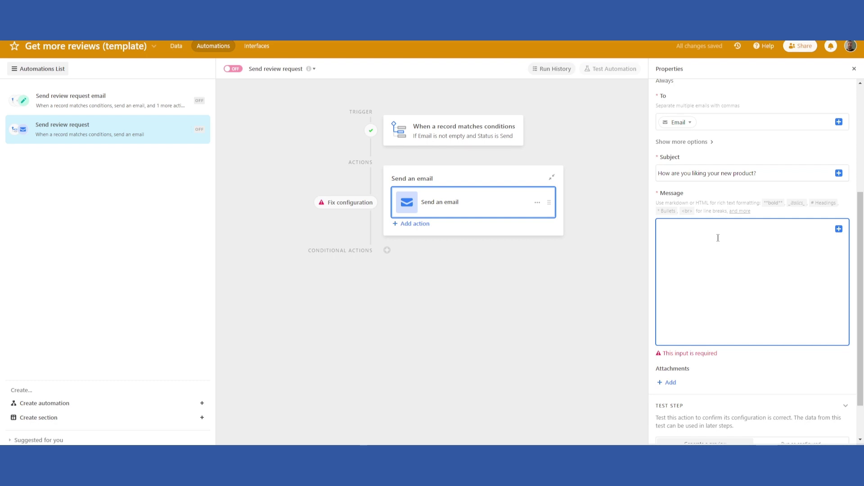
type("Hi")
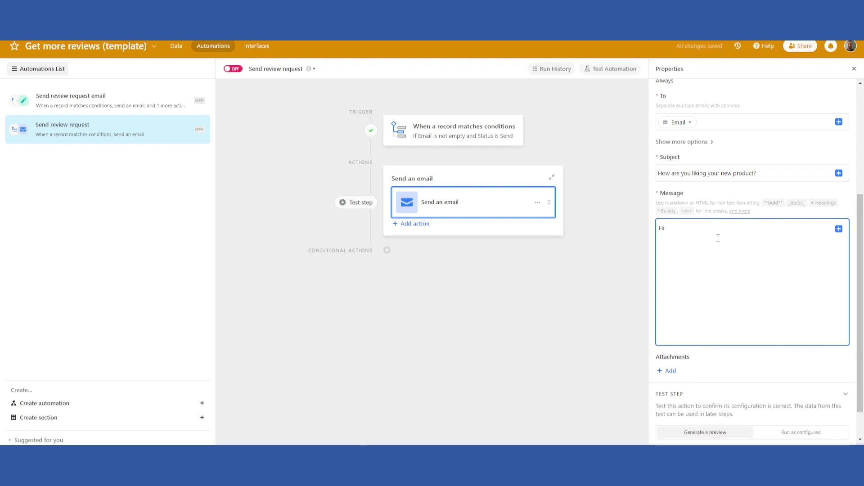
type(" {")
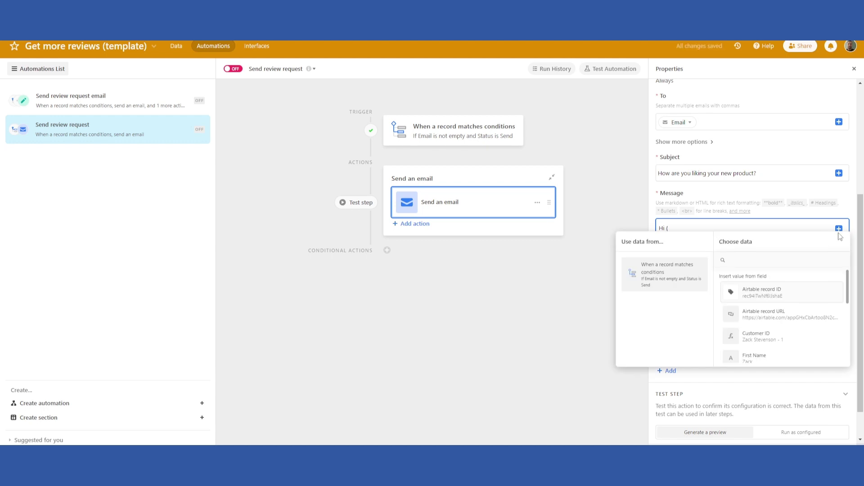
scroll(756, 336, "down", 1)
left_click(756, 318)
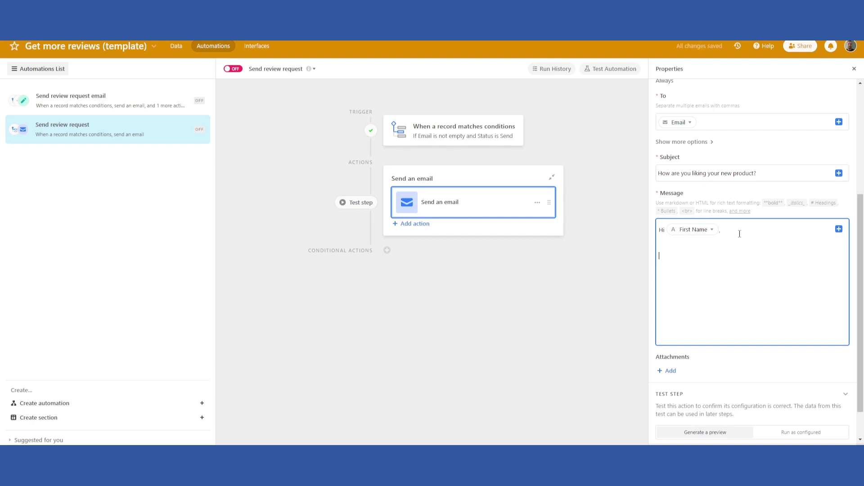
type(",")
key("Return")
key("Return")
type("How are you liking your product? We w")
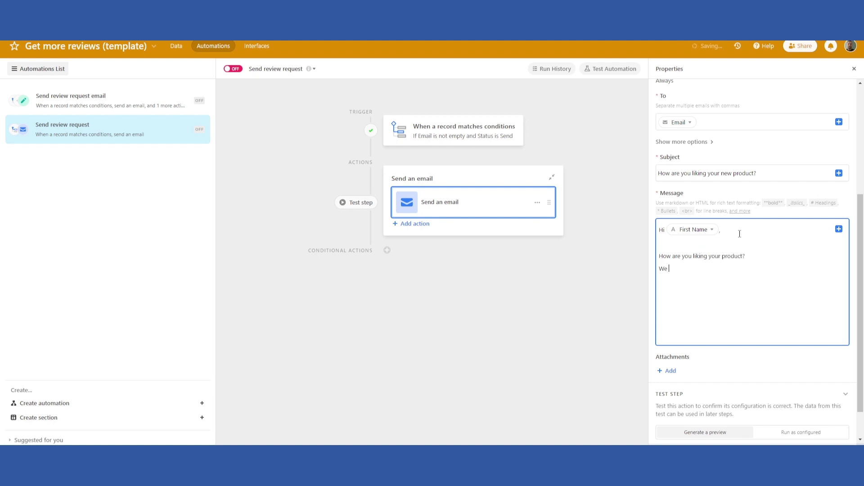
type("ould appreciate if you left a google review,")
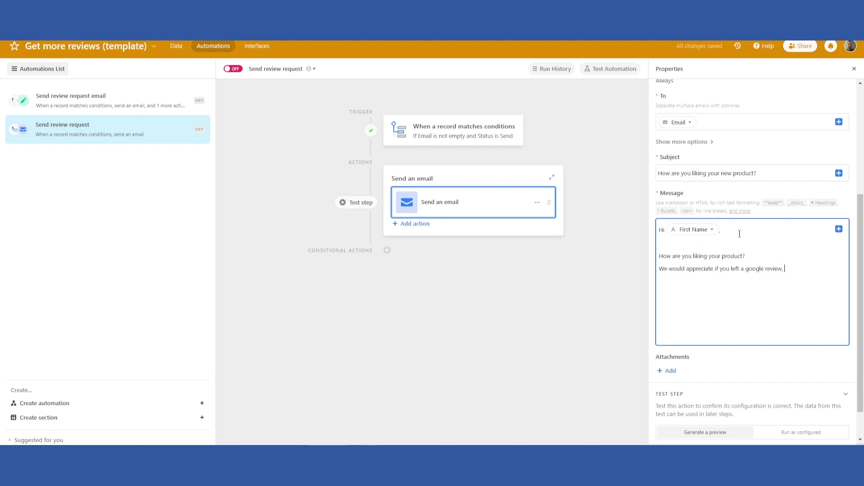
type(" click this link [google link]")
key("Return")
type("[Your Name")
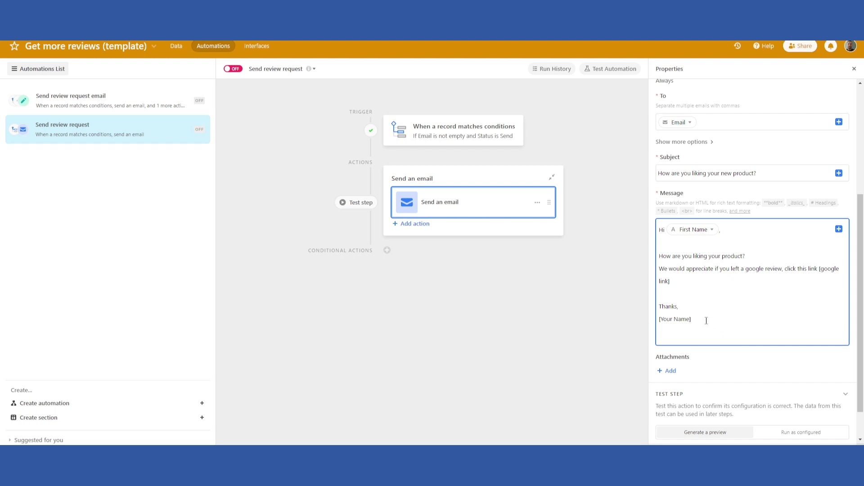
left_click_drag(706, 320, 658, 228)
left_click(766, 239)
Add an Update record action on the Emails table using the trigger's Airtable record ID.
left_click(419, 226)
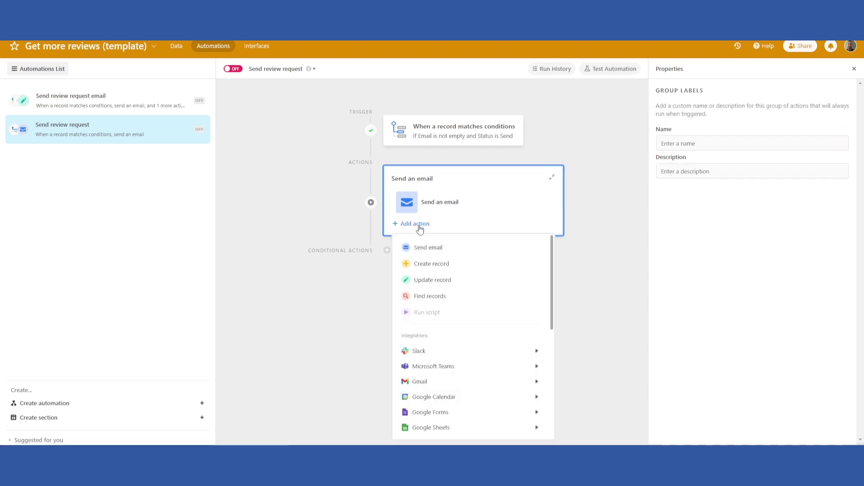
left_click(433, 280)
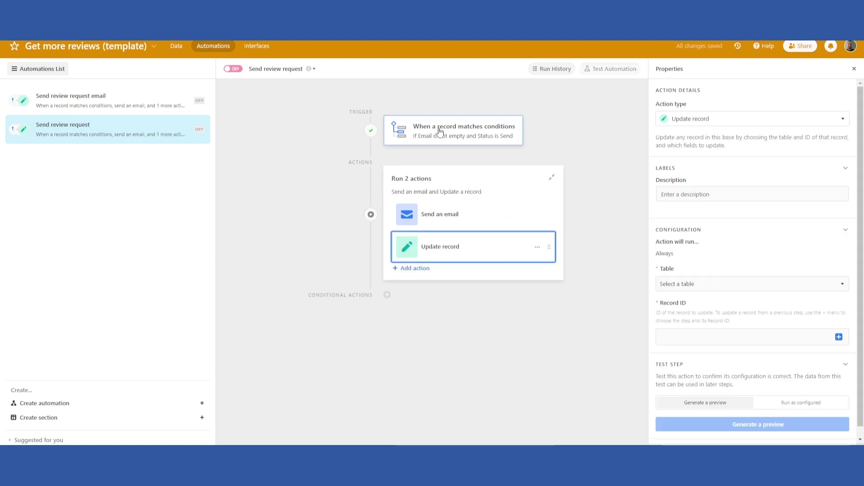
left_click(706, 284)
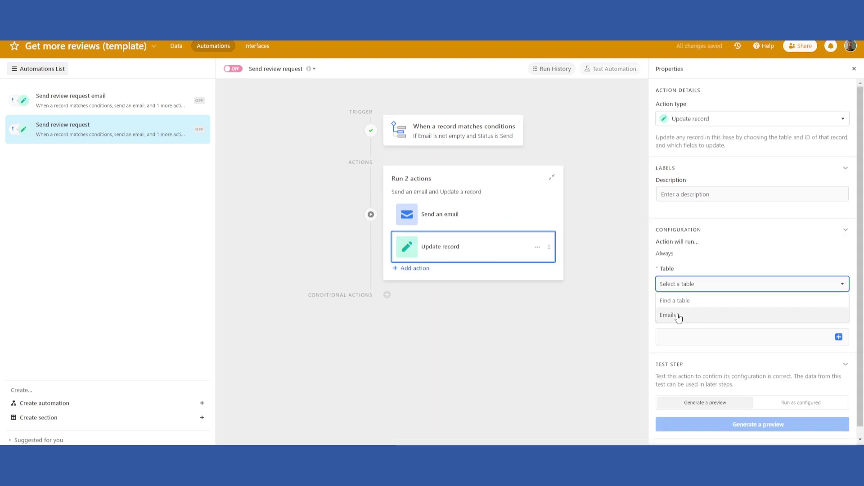
left_click(675, 315)
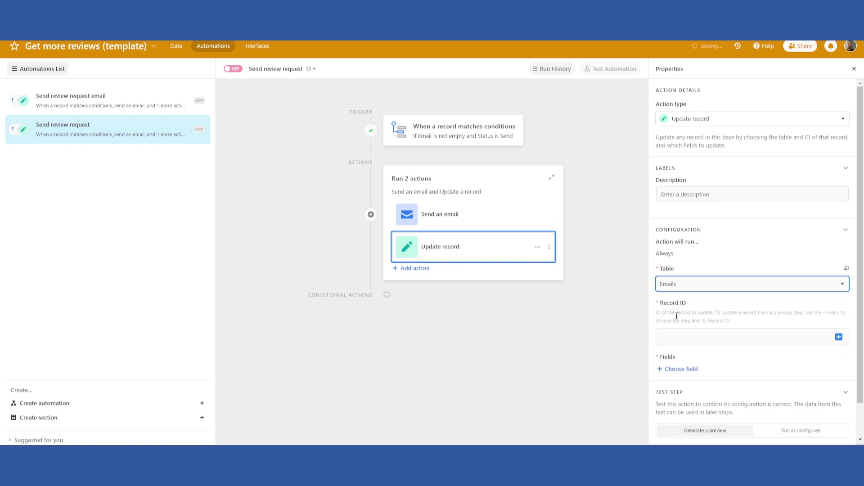
left_click(839, 337)
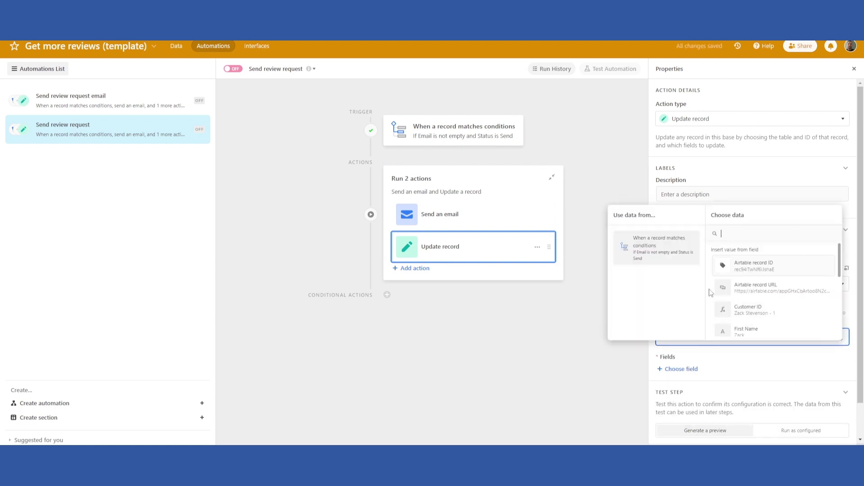
left_click(762, 268)
Set the Update record action's Status field to Sent.
scroll(738, 310, "down", 1)
left_click(692, 333)
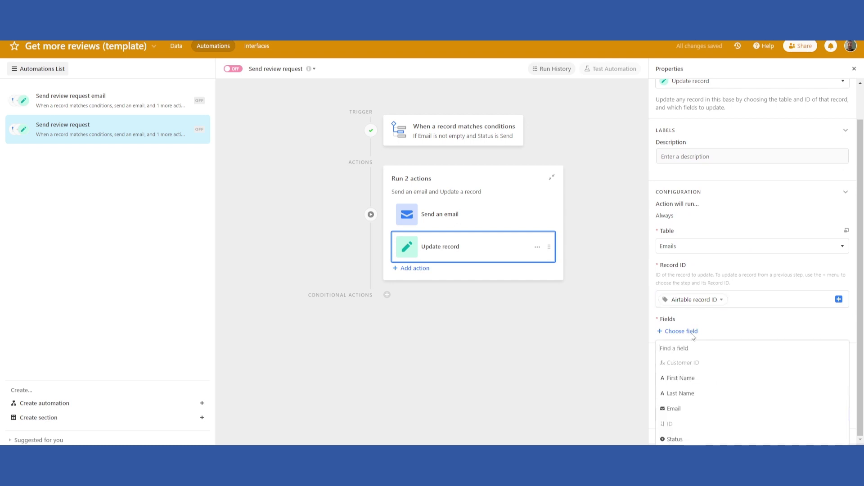
left_click(673, 439)
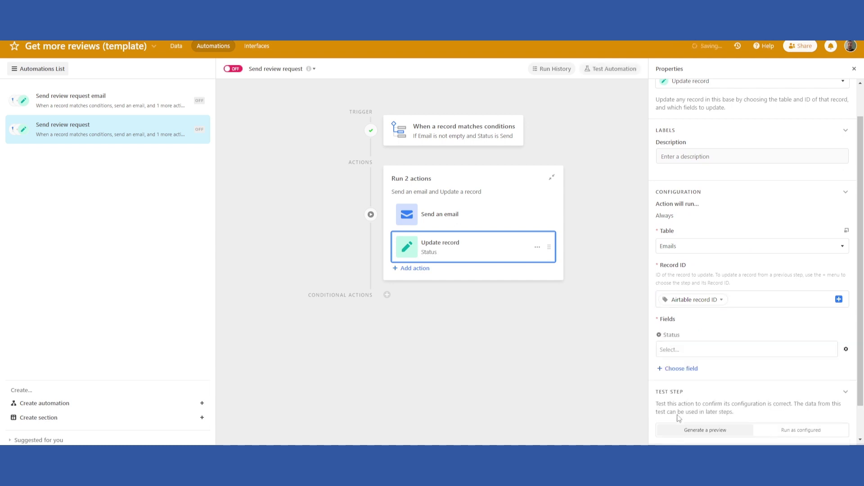
left_click(669, 349)
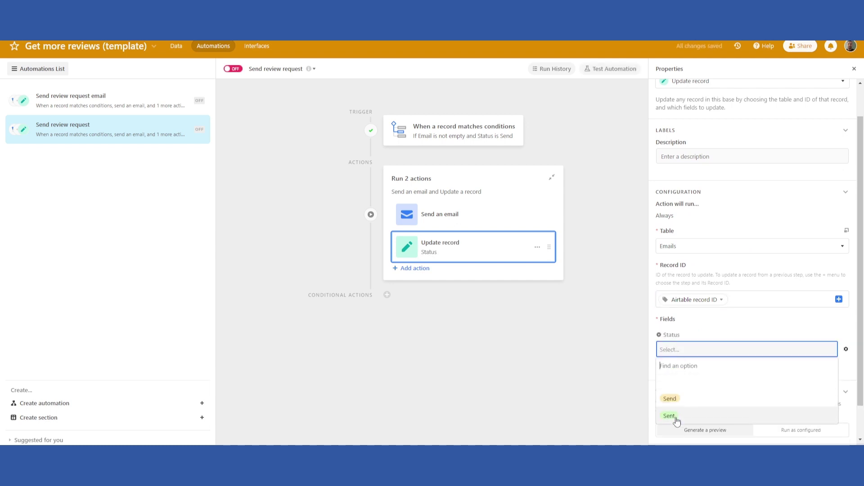
left_click(669, 415)
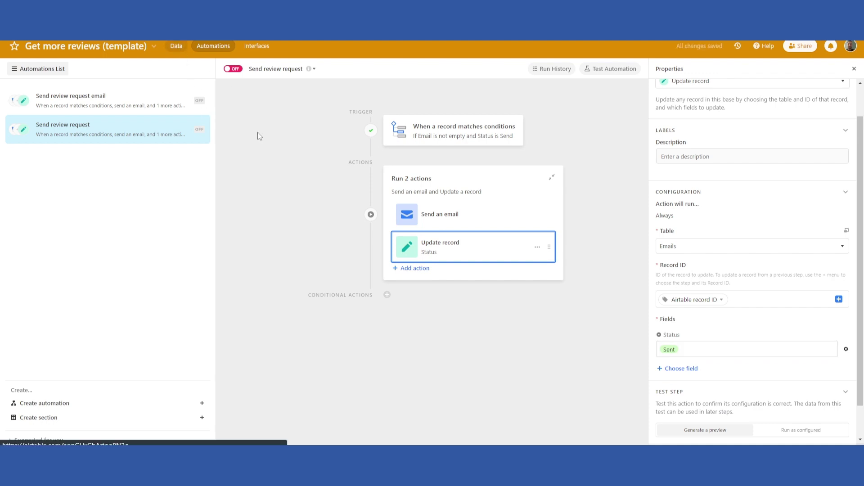
Review the records in the Emails table.
left_click(177, 47)
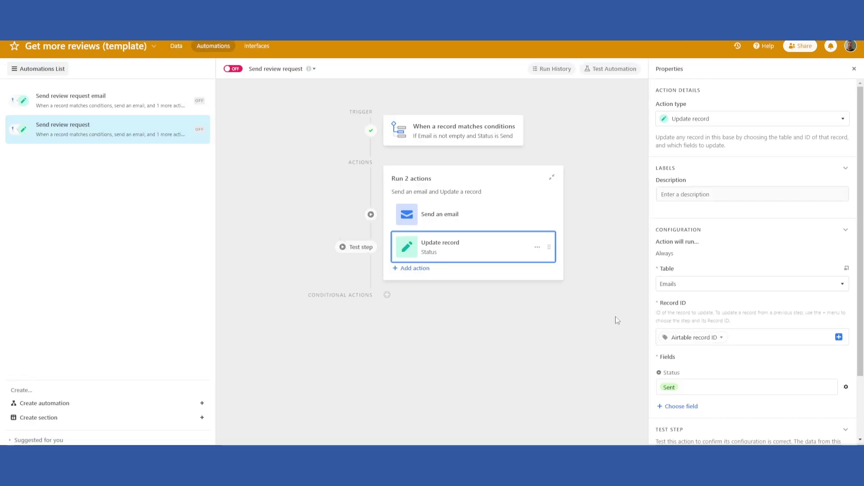
left_click(176, 46)
scroll(736, 305, "down", 2)
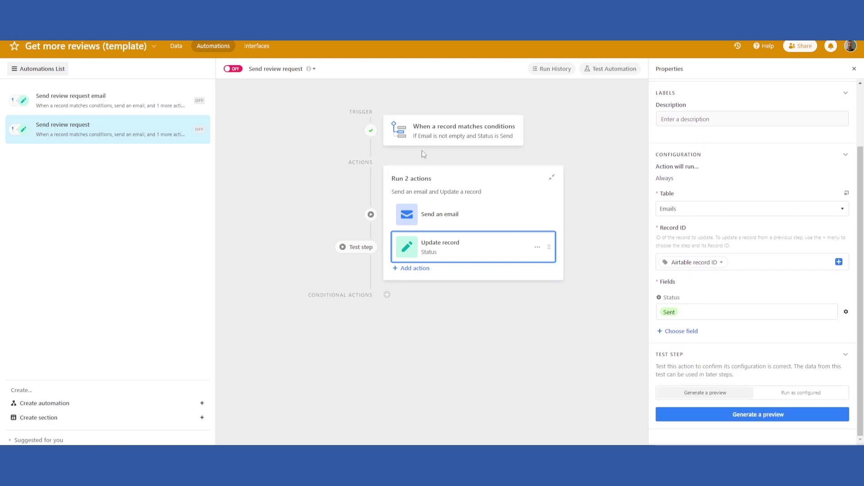
Select the sample customer record as the trigger's test record.
left_click(462, 134)
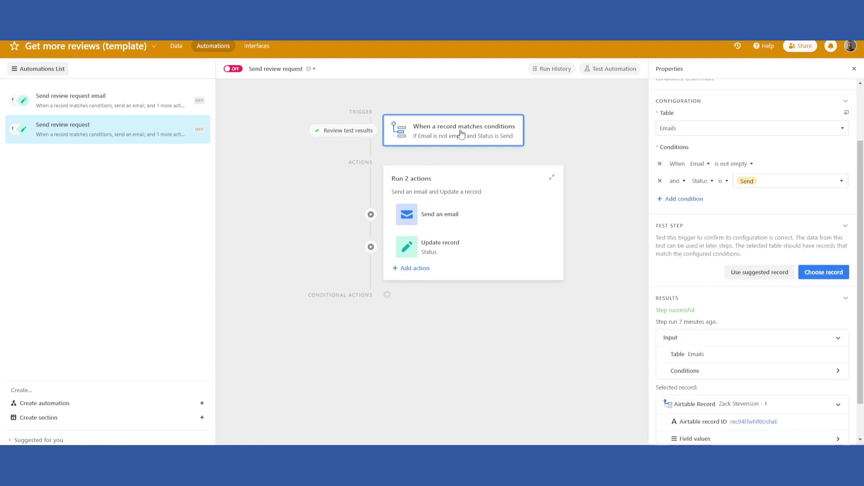
left_click(816, 276)
left_click(404, 200)
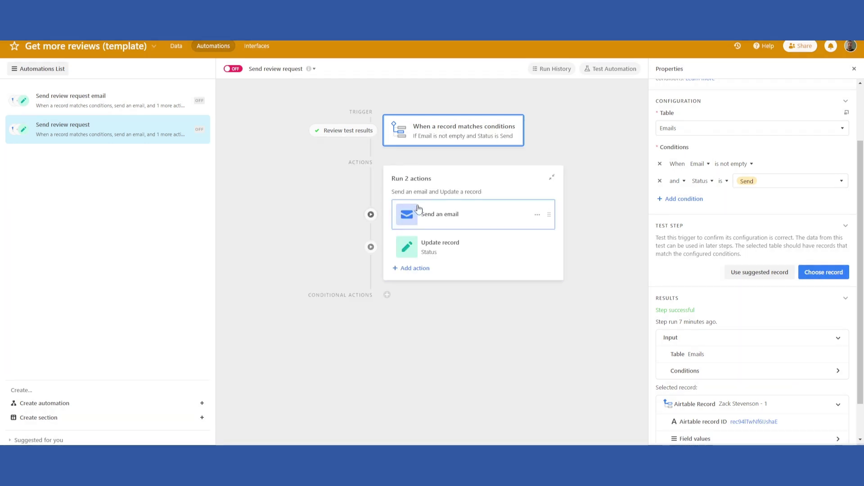
Generate a preview of the review email and highlight its name and Google link placeholders.
left_click(405, 214)
scroll(751, 315, "down", 5)
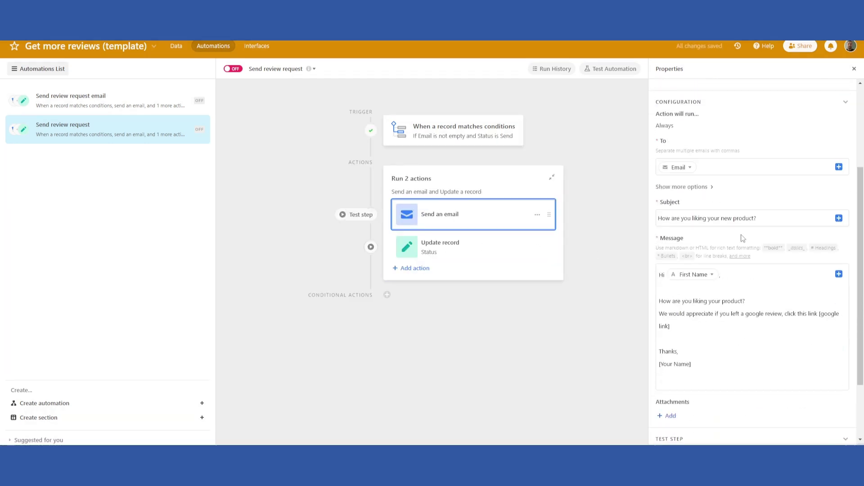
left_click(751, 414)
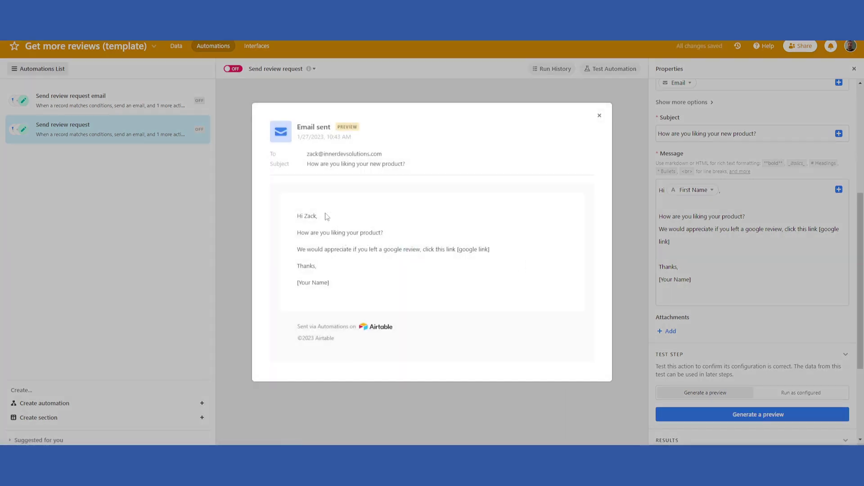
left_click_drag(332, 287, 300, 283)
left_click_drag(491, 251, 462, 248)
left_click(476, 237)
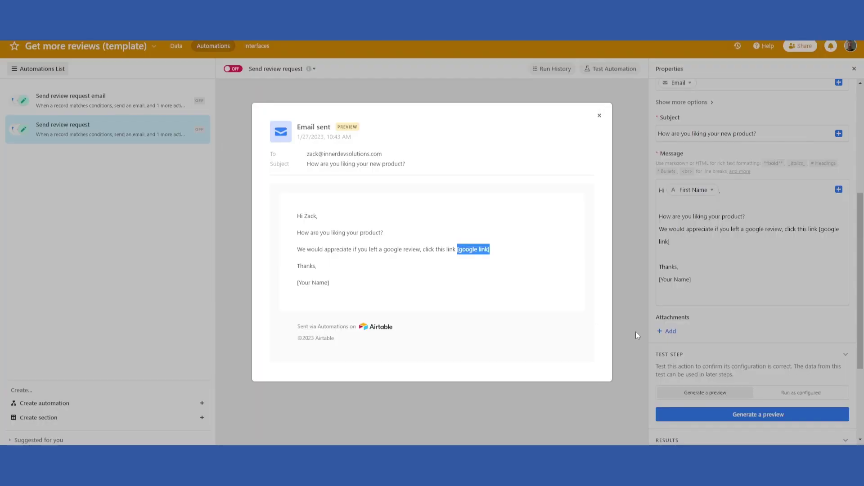
Run the Update record test as configured, changing the record's Status to Sent, then view the Emails table.
left_click(521, 271)
left_click(598, 117)
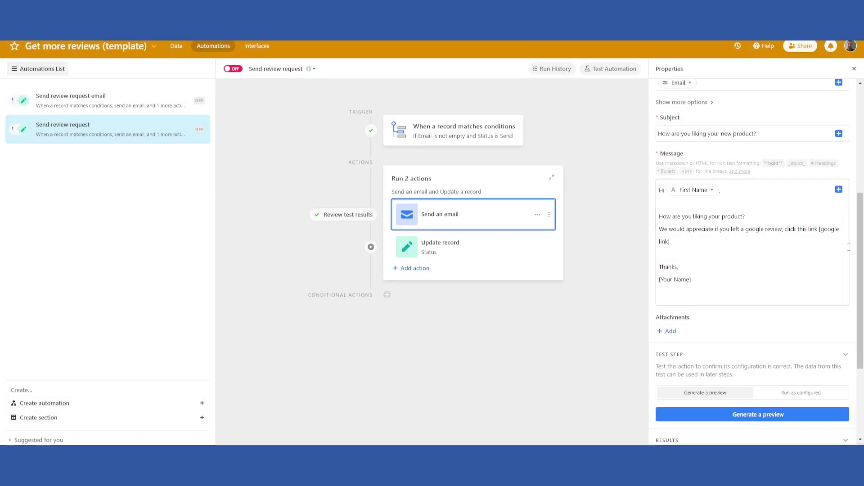
left_click(473, 260)
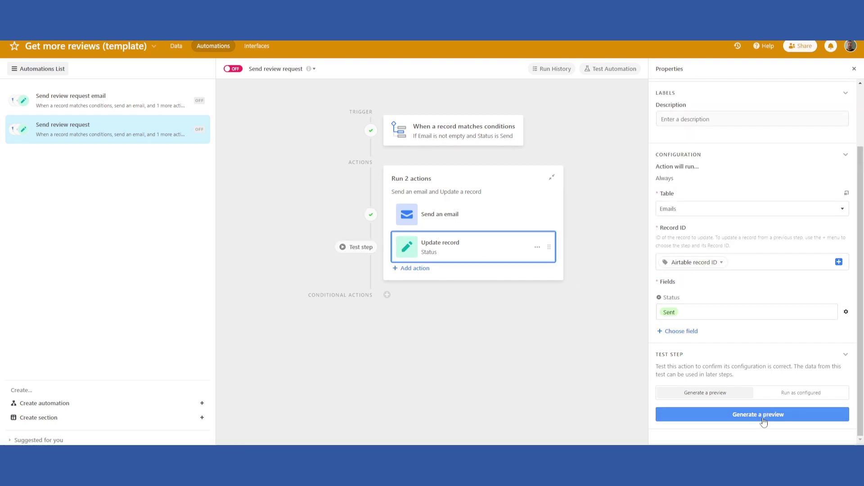
left_click(792, 392)
left_click(777, 414)
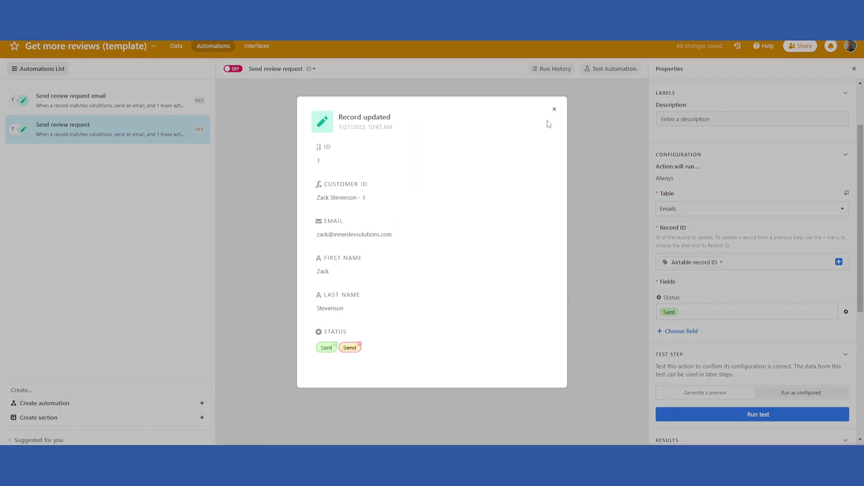
left_click(554, 109)
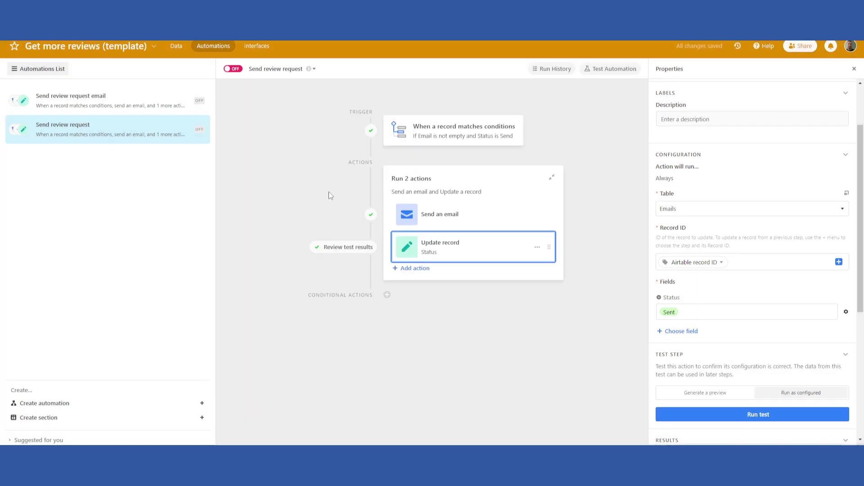
left_click(176, 45)
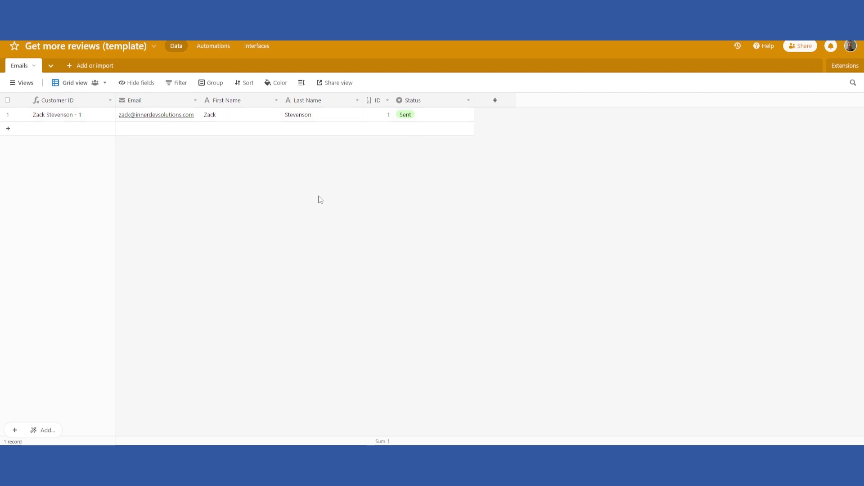
Confirm record 1's Status is still Sent, then view the Update record step's successful test results.
left_click(214, 48)
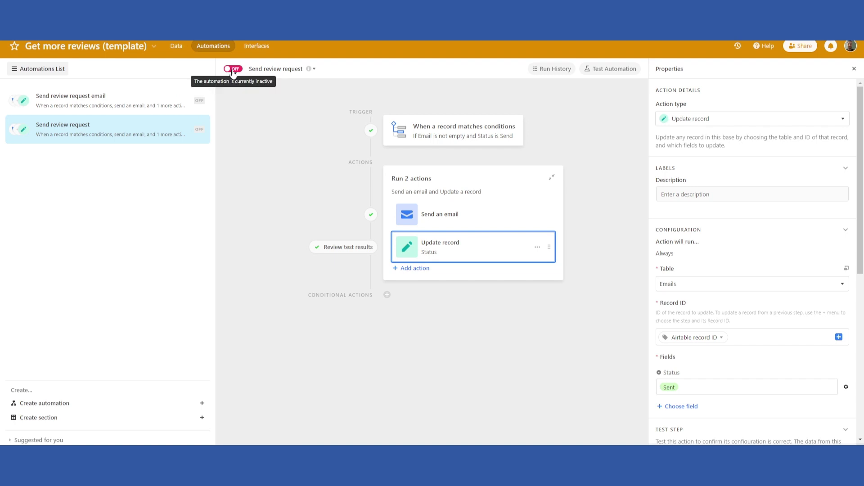
left_click(177, 47)
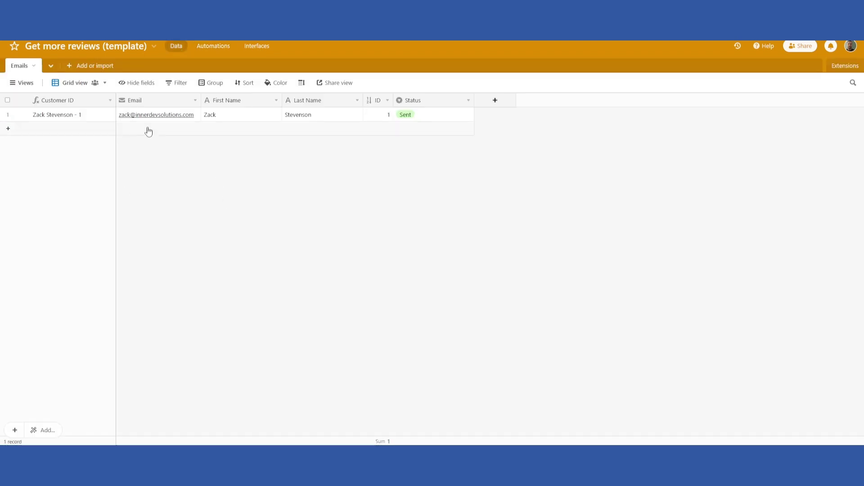
double_click(436, 118)
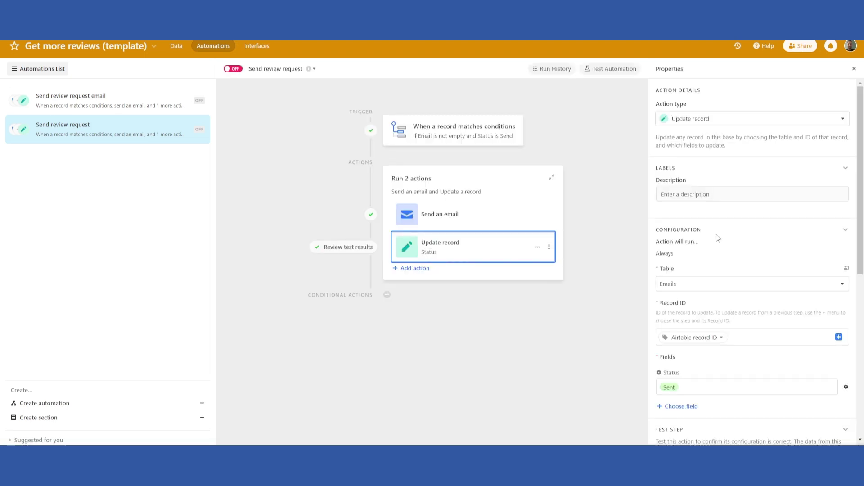
scroll(729, 263, "down", 3)
scroll(728, 265, "down", 1)
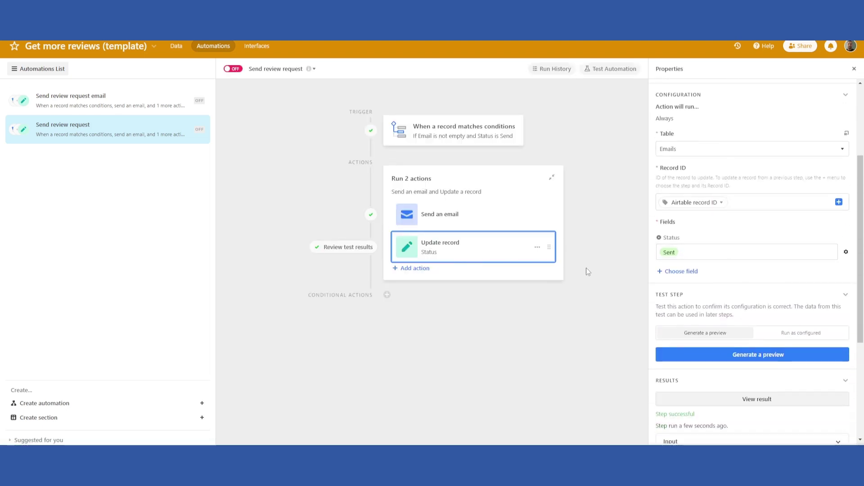